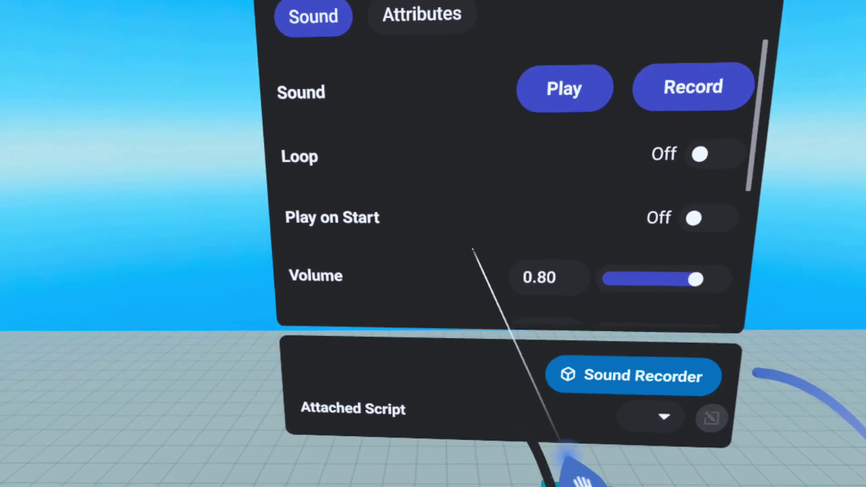
scroll(473, 250, down, 5)
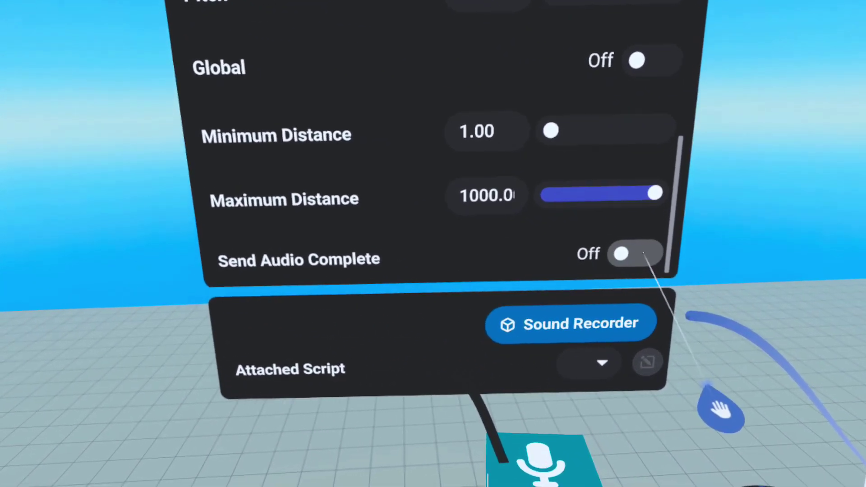
Step: Turn on Send Audio Complete in the Sound Recorder gizmo properties
click(630, 255)
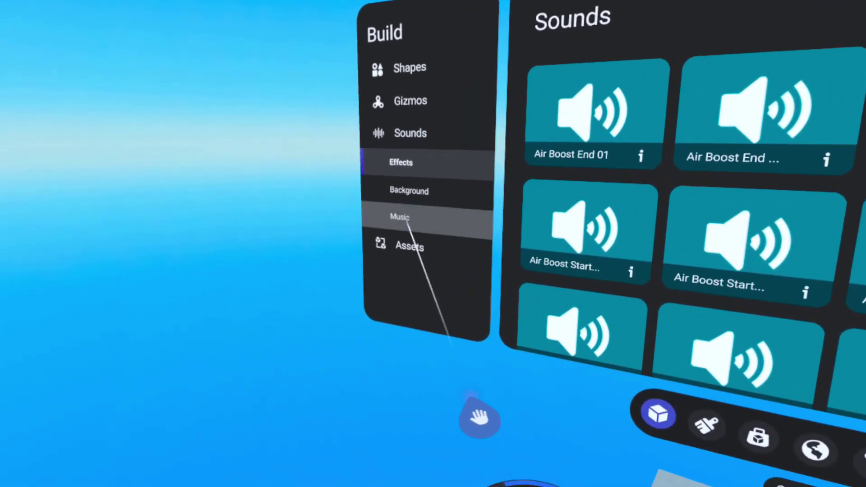
Step: Switch the Sounds library to Music to list tracks like Acumen and Arcade 8Bit
click(408, 219)
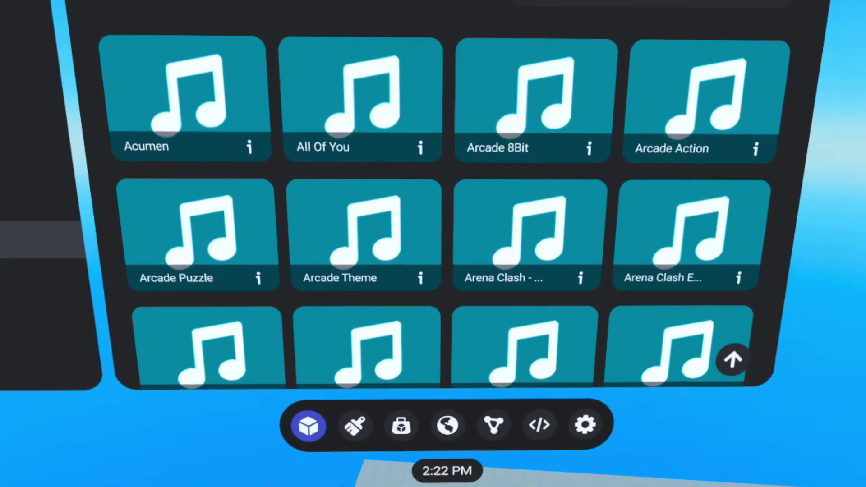